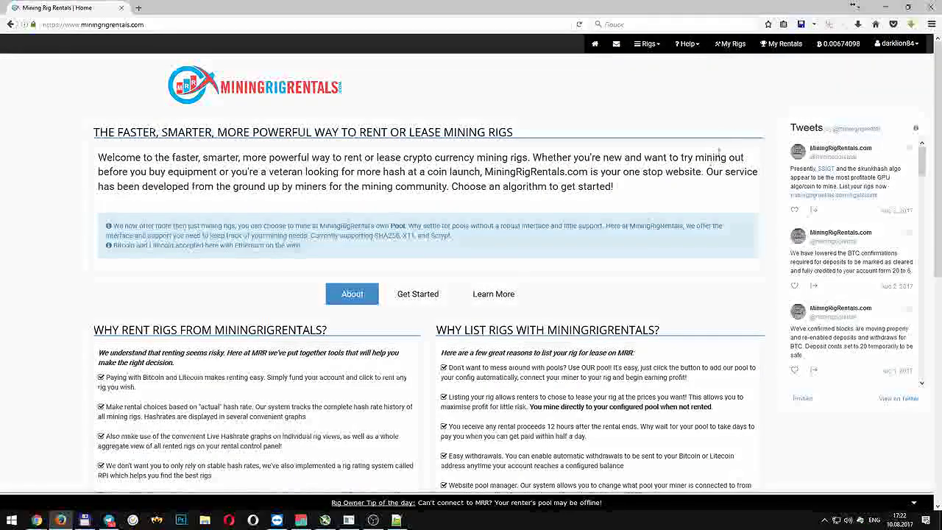
# Start a new mining rig from My Rigs, naming it testrig with a hashrate of 85.
pyautogui.click(733, 44)
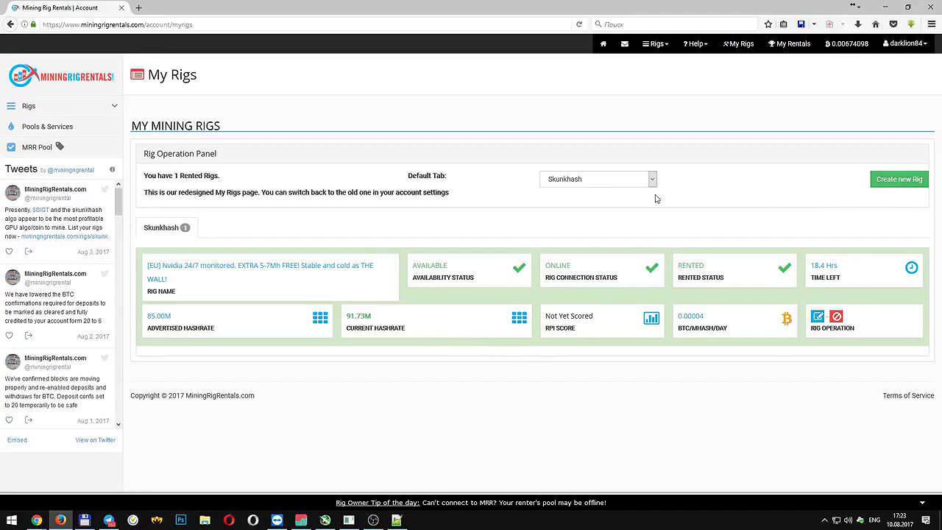
pyautogui.click(898, 179)
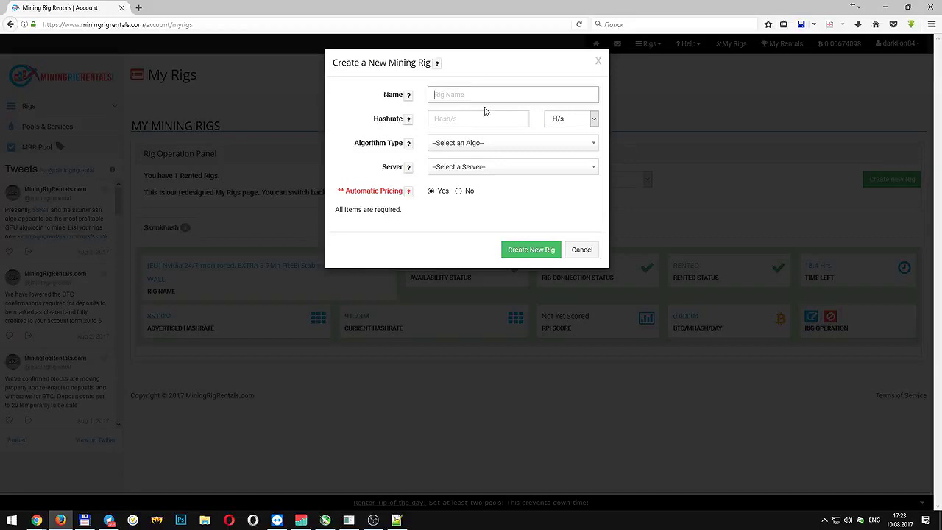
pyautogui.write('testrig')
pyautogui.click(485, 120)
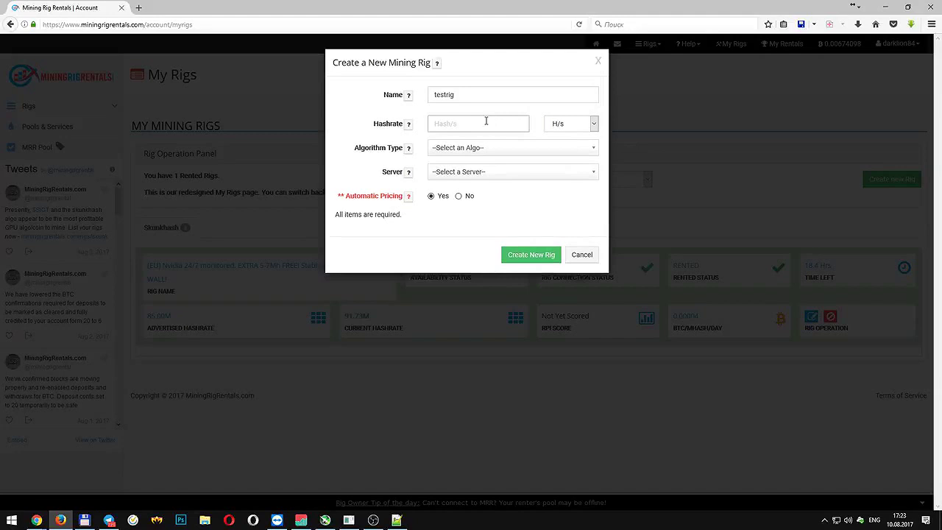
pyautogui.click(408, 125)
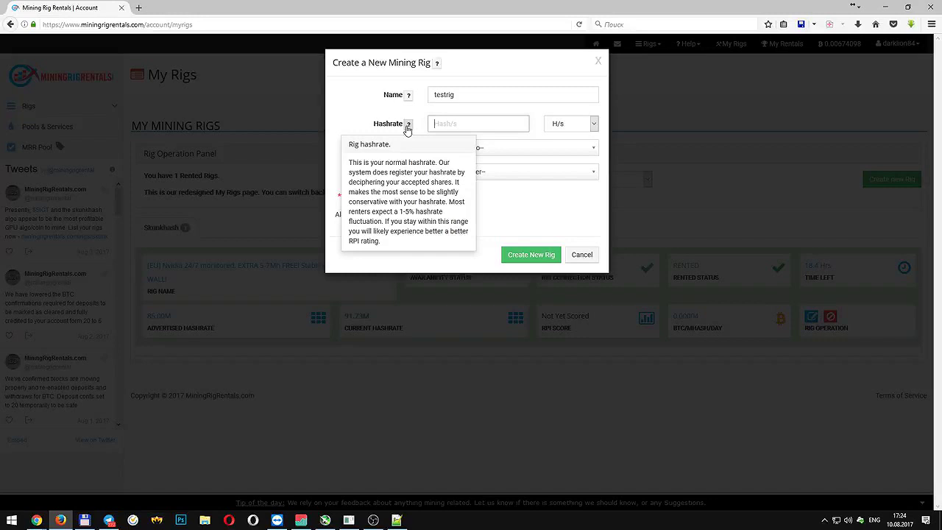
pyautogui.write('85')
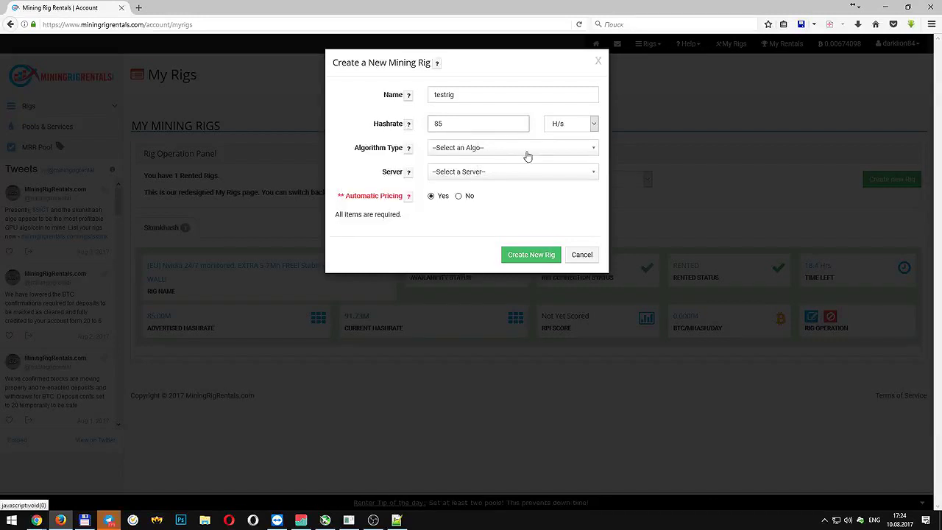
# Choose the Skunkhash algorithm and the eu-01.miningrigrentals.com server, and create the rig with automatic pricing enabled.
pyautogui.click(507, 153)
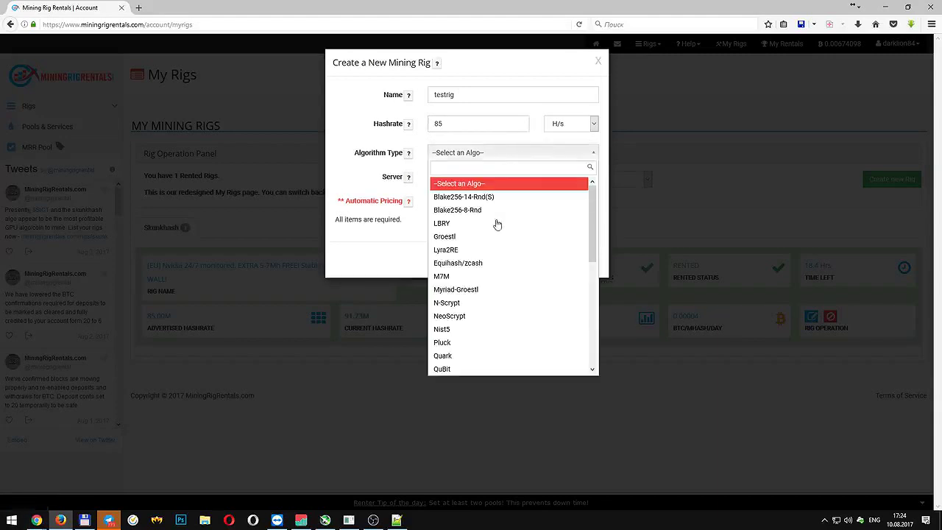
pyautogui.scroll(-5, 492, 264)
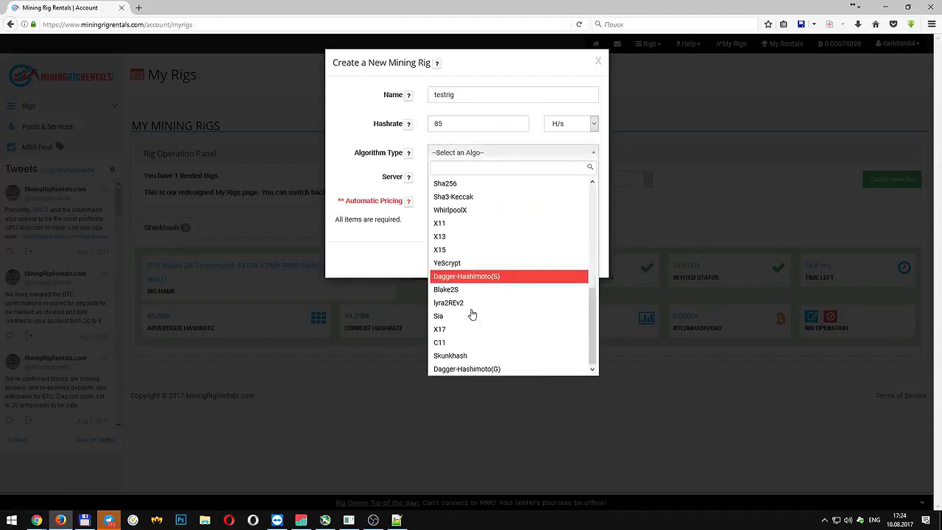
pyautogui.click(456, 353)
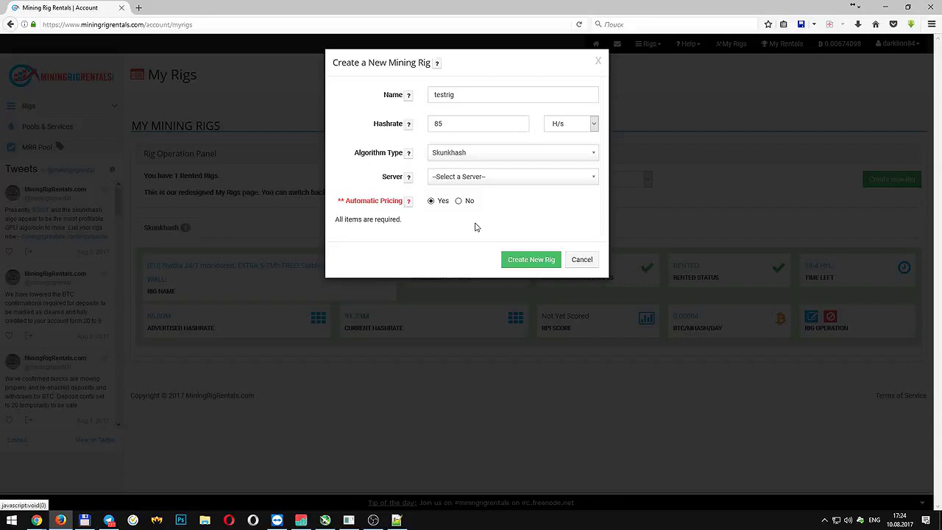
pyautogui.click(465, 180)
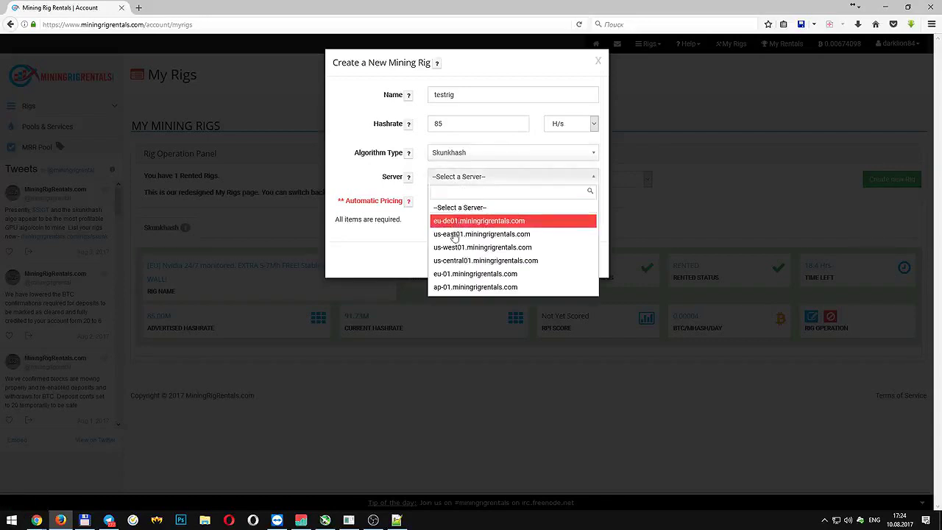
pyautogui.click(455, 274)
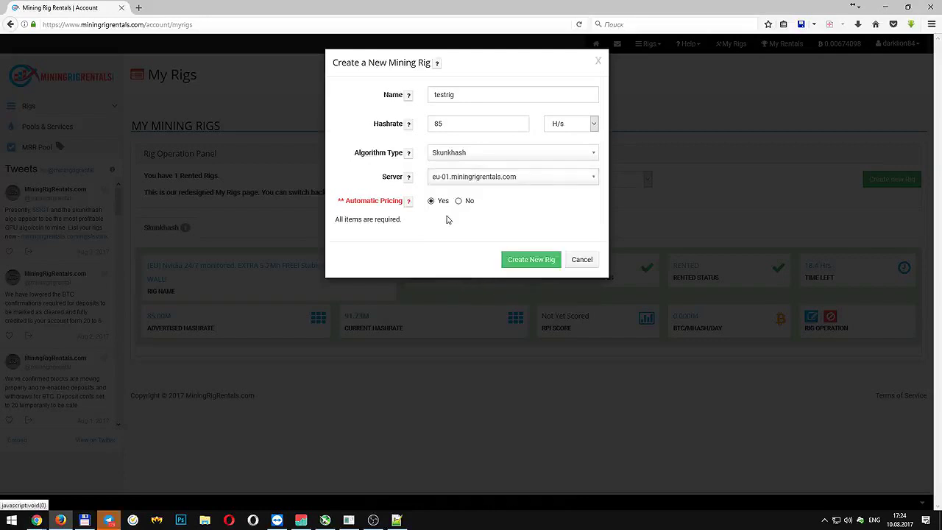
pyautogui.click(409, 203)
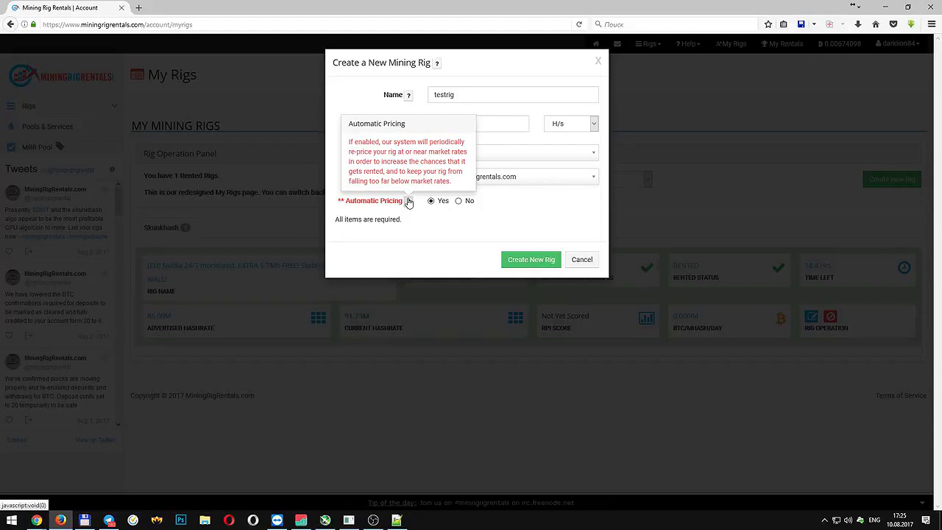
pyautogui.click(530, 260)
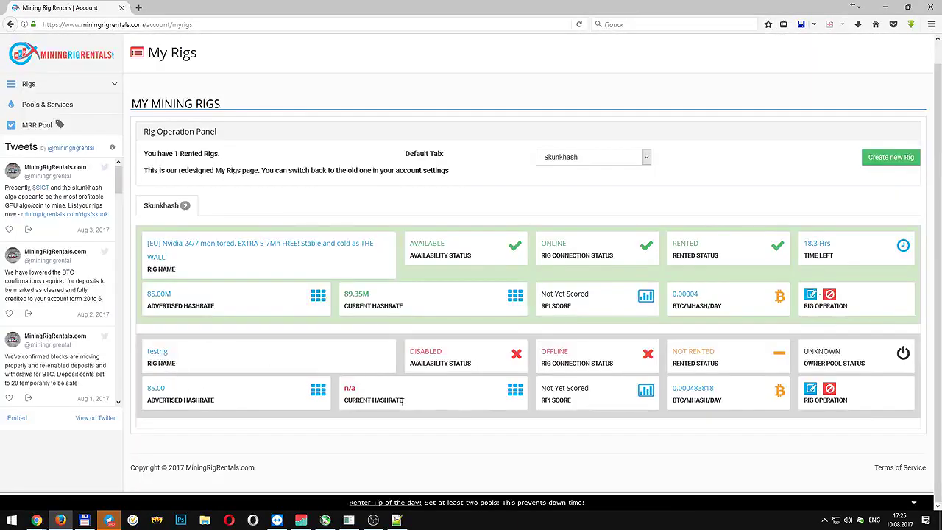
# Open the testrig configuration for editing and change its hashrate unit to MH/s.
pyautogui.click(810, 389)
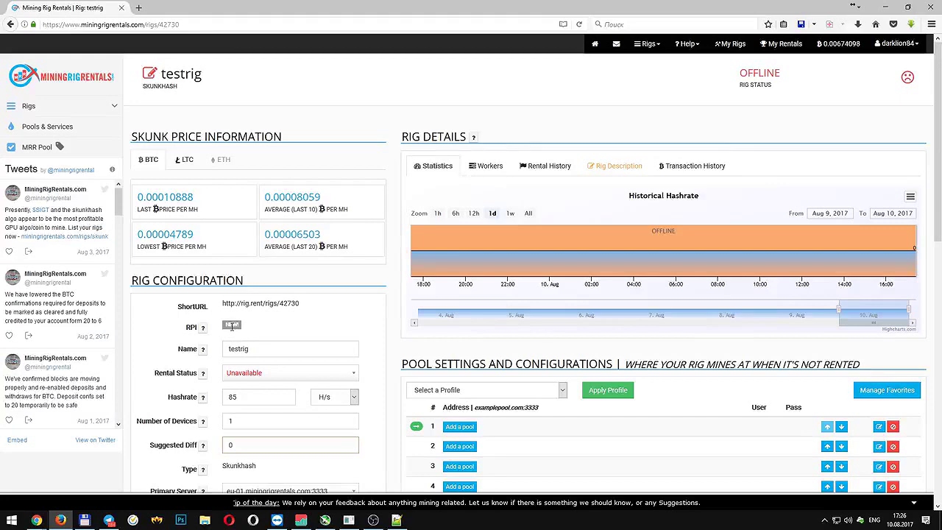
pyautogui.moveTo(202, 331)
pyautogui.click(343, 396)
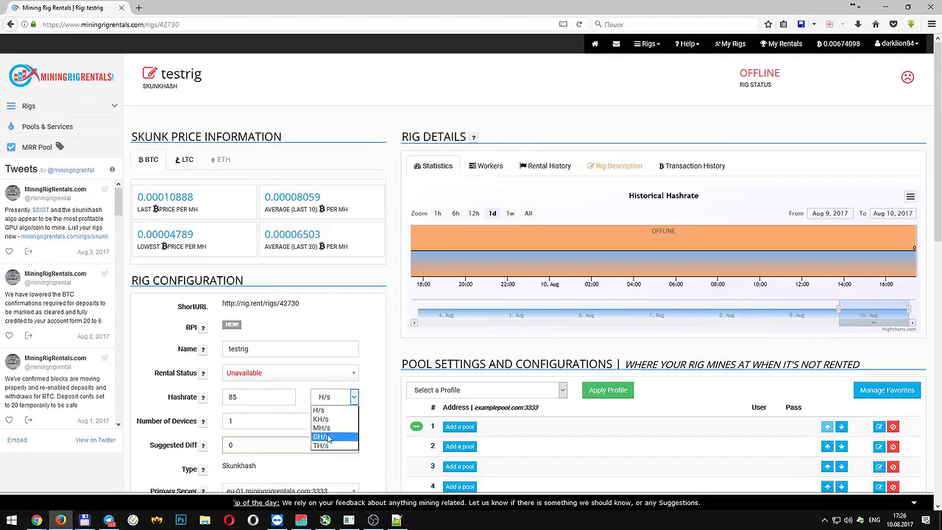
pyautogui.click(326, 428)
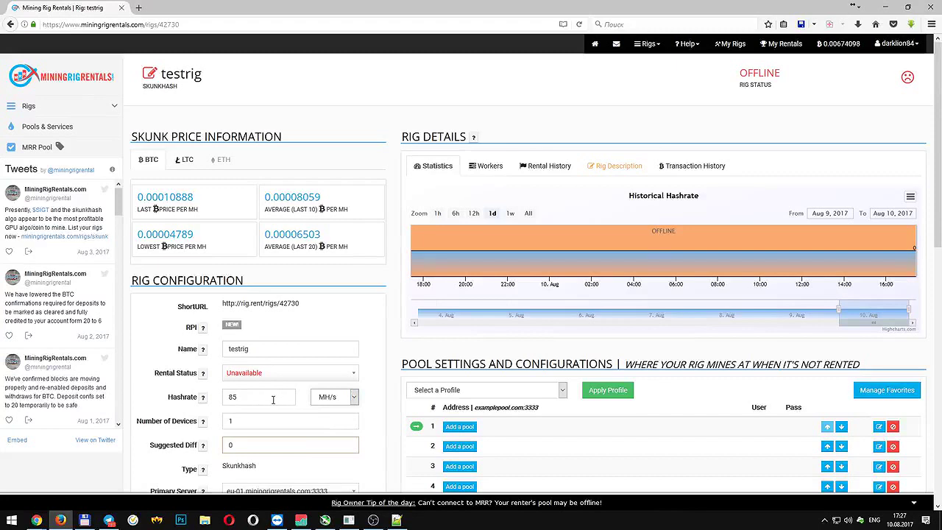
# Set the rig's number of devices to 7 and its suggested difficulty to 22000.
pyautogui.click(237, 420)
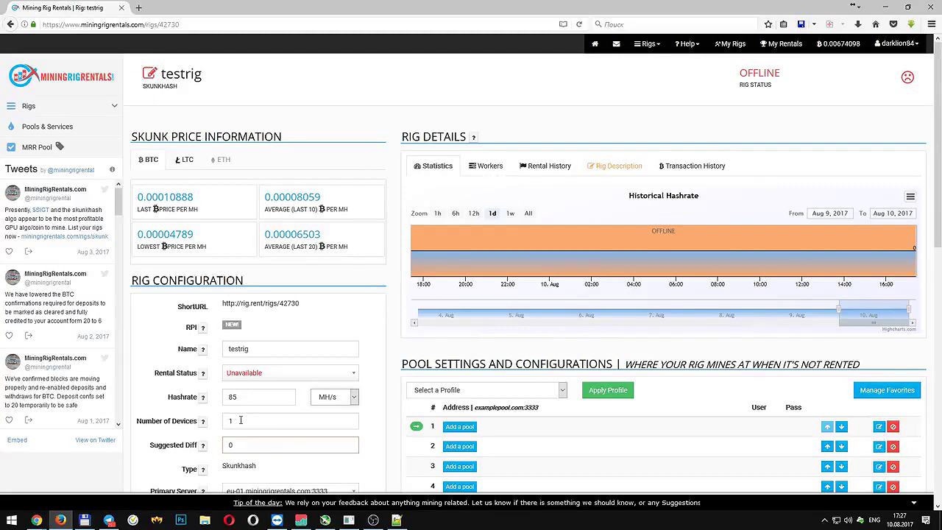
pyautogui.press('BackSpace')
pyautogui.write('7')
pyautogui.scroll(-2, 262, 334)
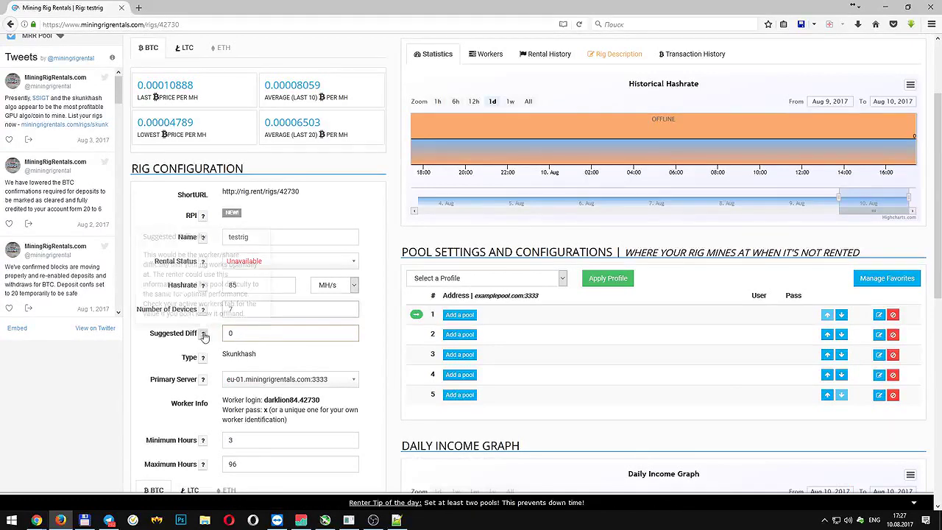
pyautogui.moveTo(203, 335)
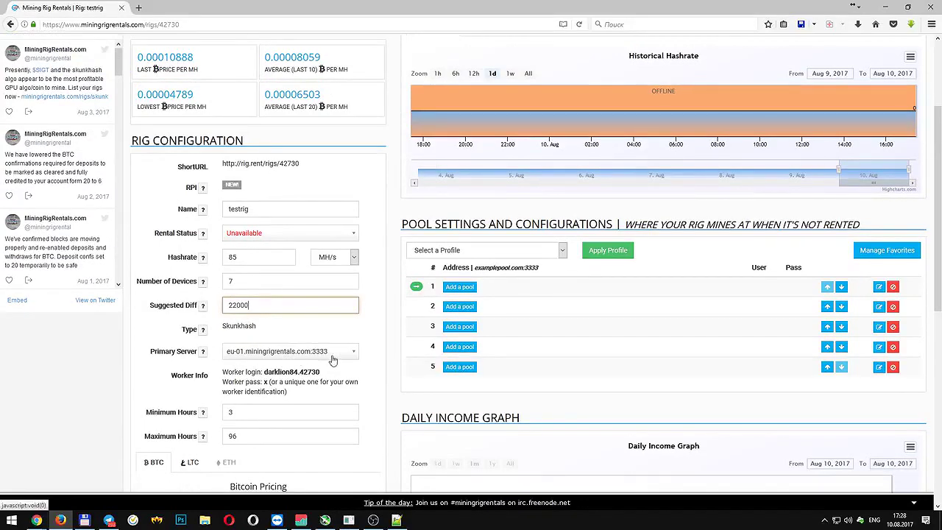
# Disable automatic pricing for the rig and set the Bitcoin price per MH day to 0.000065.
pyautogui.scroll(-1, 265, 356)
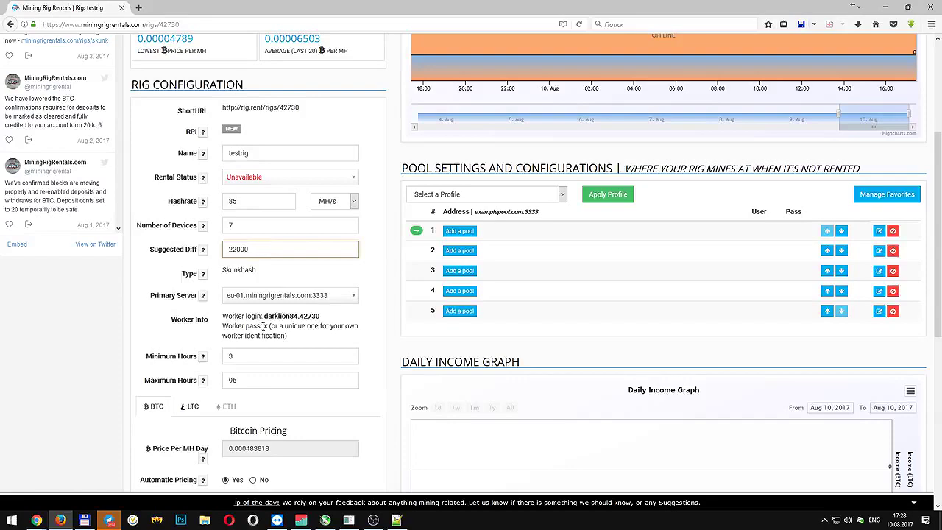
pyautogui.scroll(-1, 268, 327)
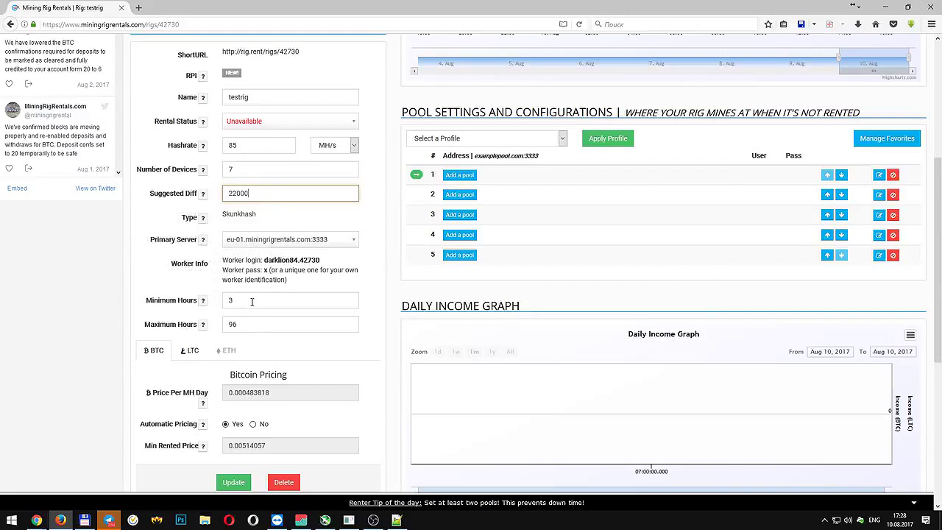
pyautogui.scroll(-1, 313, 292)
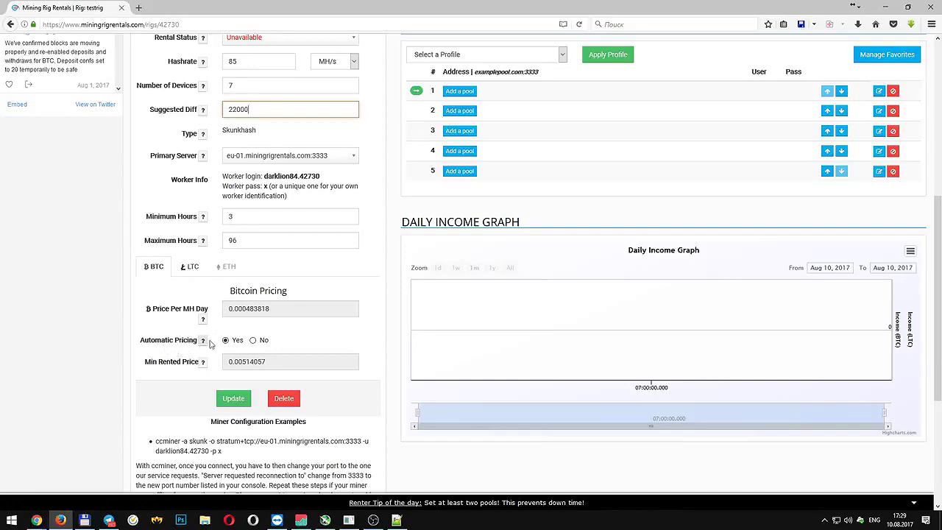
pyautogui.click(254, 341)
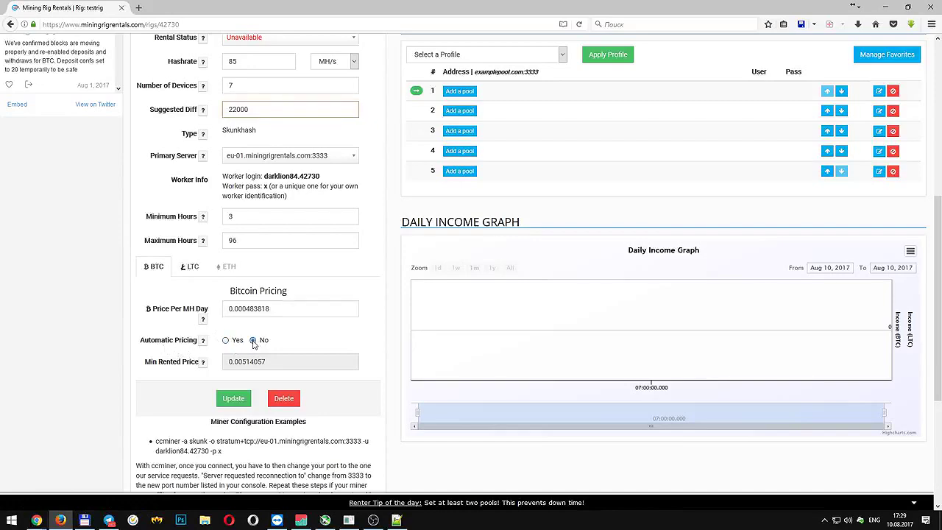
pyautogui.scroll(8, 308, 331)
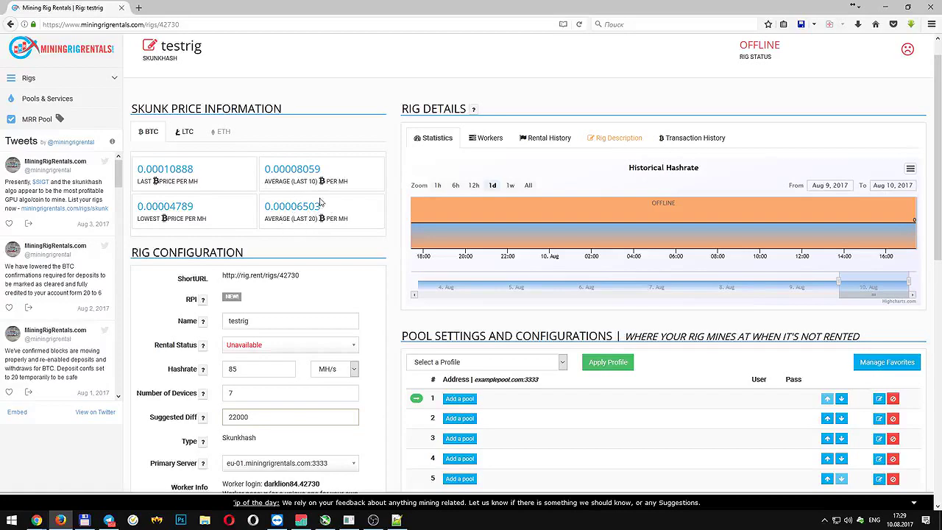
pyautogui.scroll(-4, 313, 214)
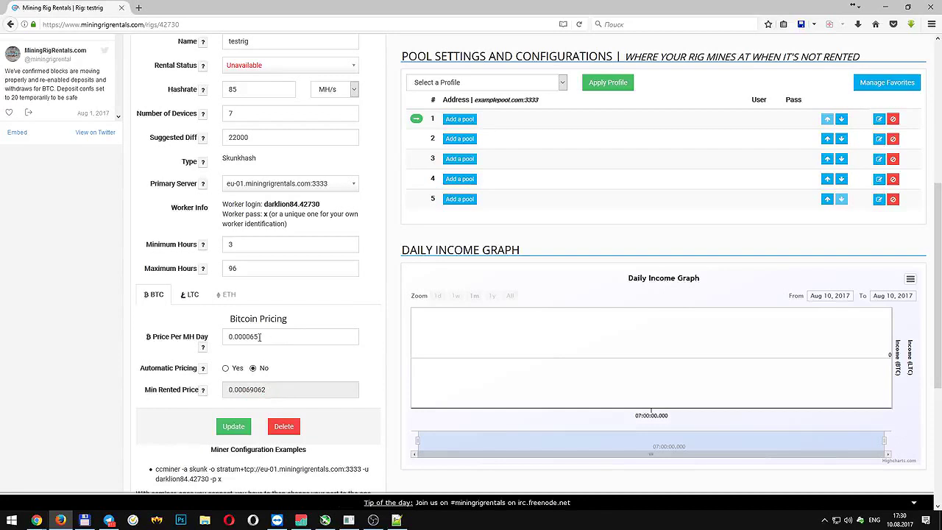
pyautogui.moveTo(263, 336); pyautogui.dragTo(224, 335)
pyautogui.doubleClick(229, 244)
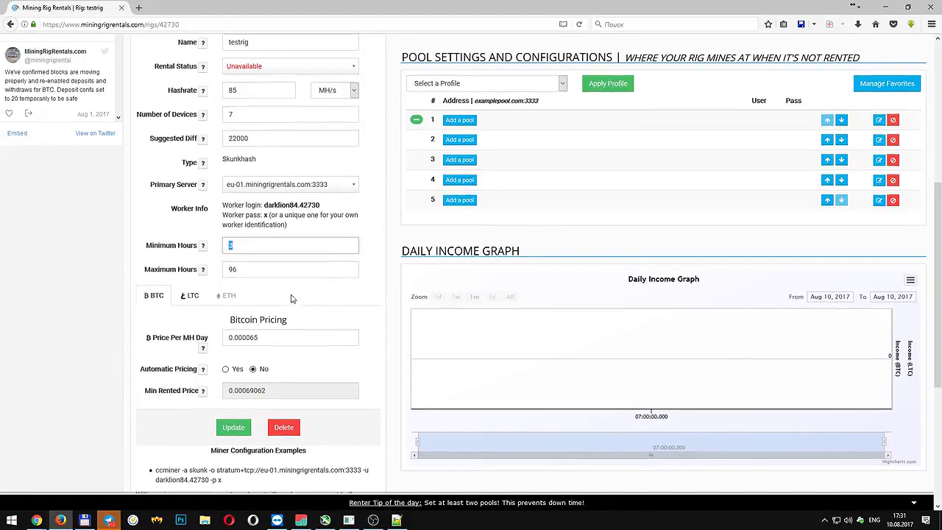
pyautogui.scroll(2, 290, 296)
pyautogui.doubleClick(246, 175)
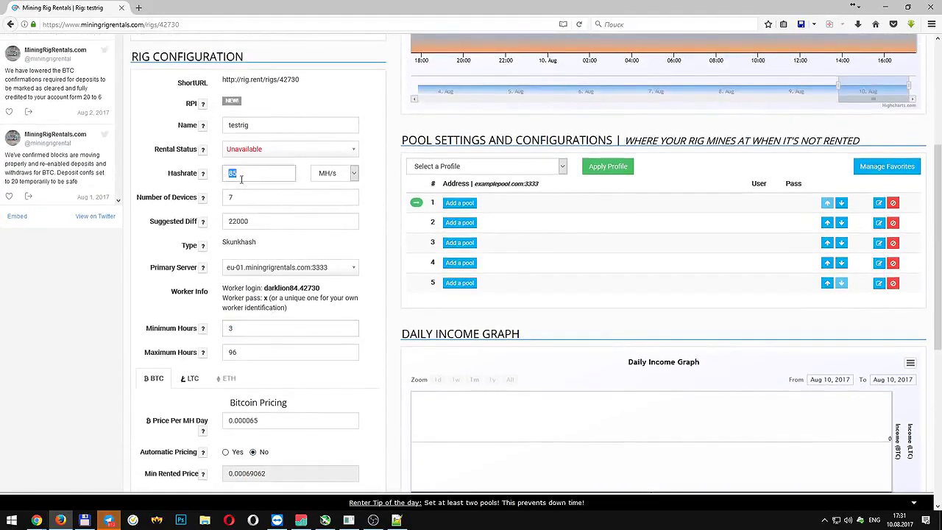
pyautogui.scroll(-3, 267, 327)
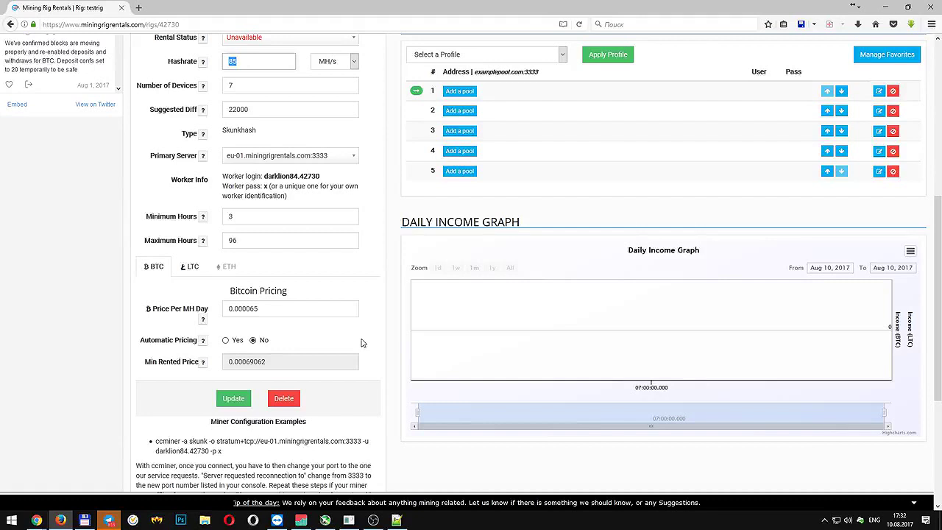
pyautogui.click(397, 519)
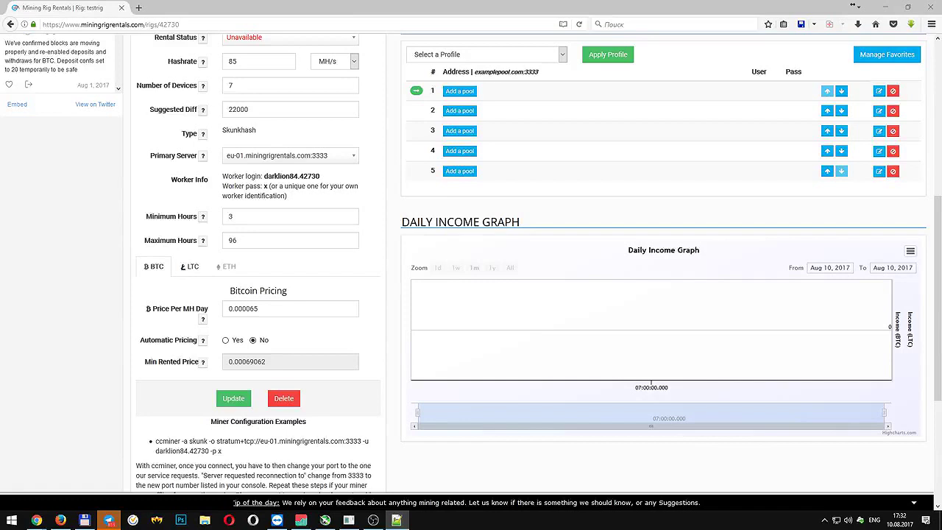
# Add the first pool with host sigt.pool.mn:8732, entering the account's workername and the pool password, and save it.
pyautogui.scroll(2, 522, 254)
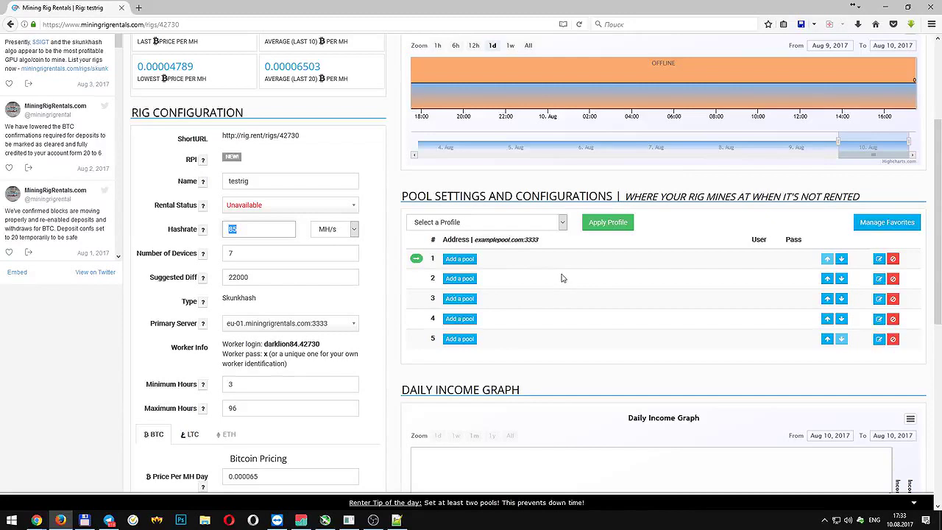
pyautogui.click(464, 262)
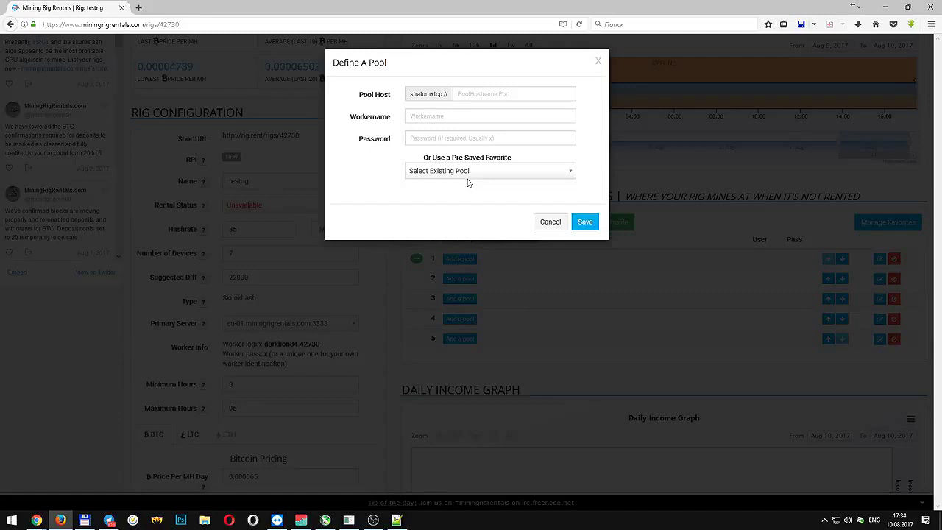
pyautogui.click(505, 94)
pyautogui.write('sigt.pool.mn:8732')
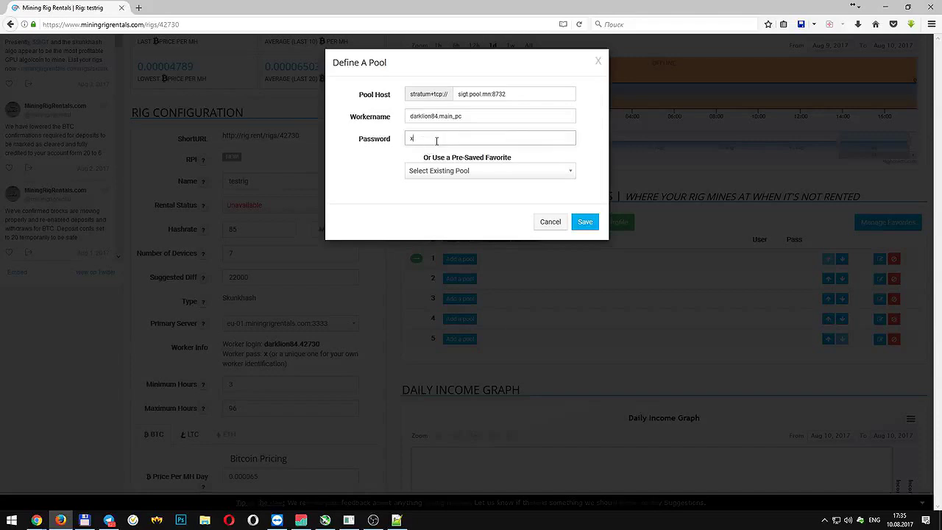
pyautogui.moveTo(409, 116); pyautogui.dragTo(451, 116)
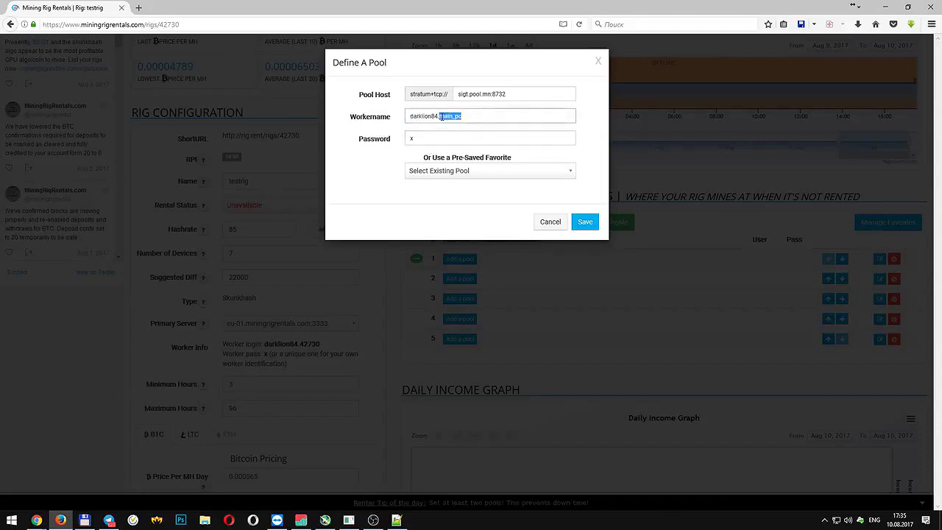
pyautogui.click(434, 138)
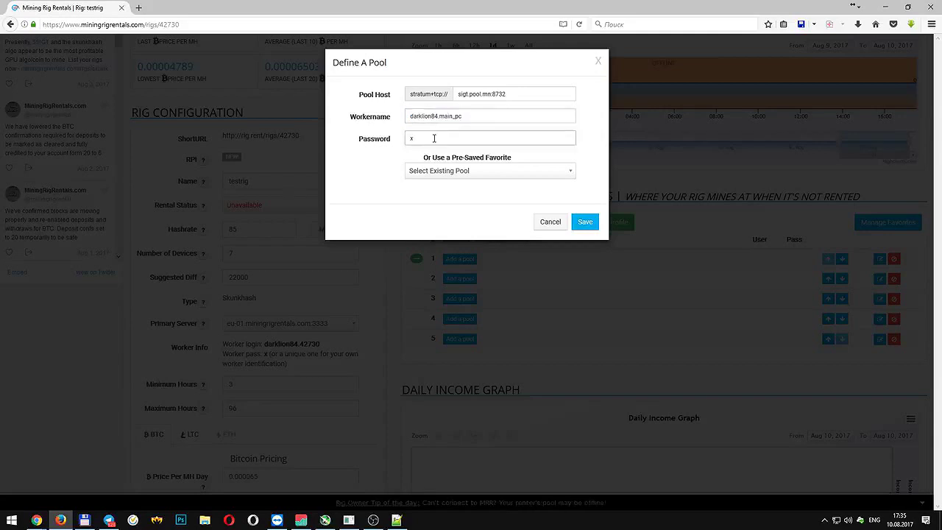
pyautogui.click(585, 224)
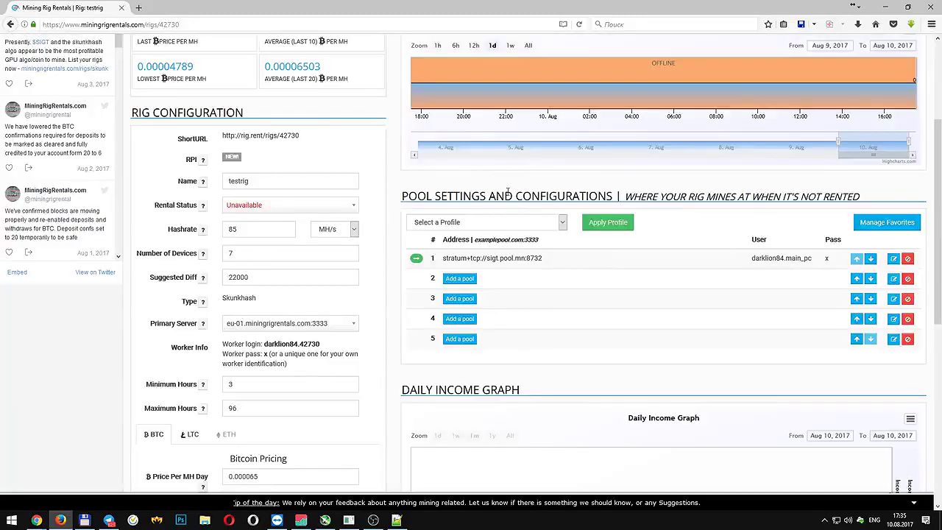
pyautogui.scroll(-3, 324, 322)
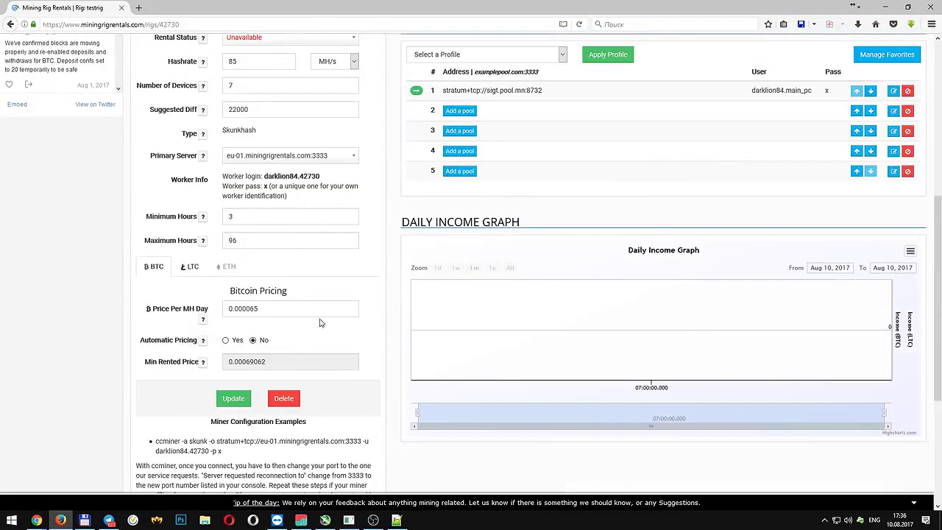
# Update the testrig settings and copy the ccminer command line from the miner configuration examples.
pyautogui.click(234, 398)
pyautogui.scroll(-2, 374, 307)
pyautogui.scroll(-5, 368, 308)
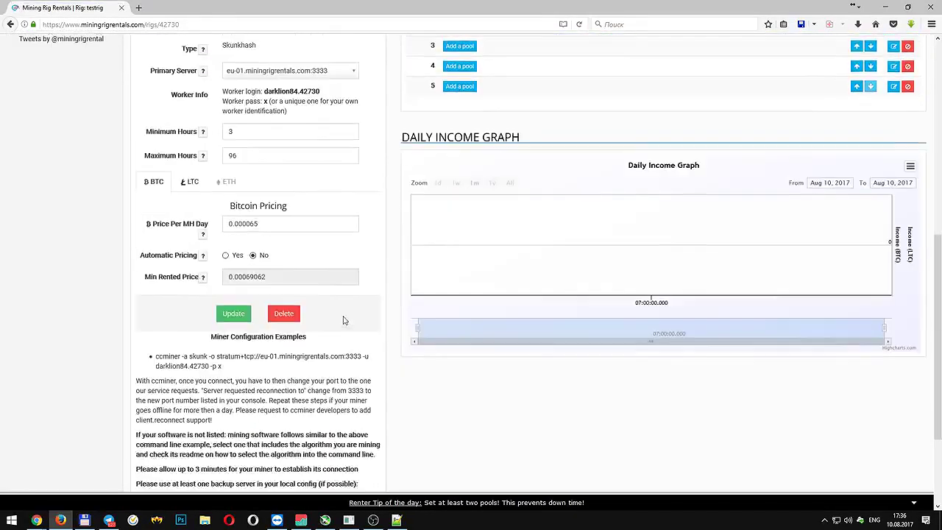
pyautogui.moveTo(223, 342); pyautogui.dragTo(155, 332)
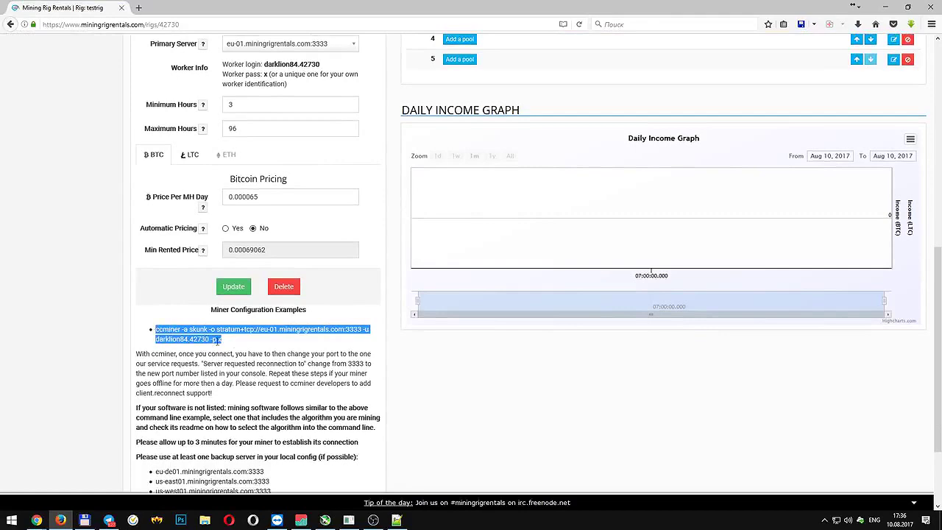
pyautogui.rightClick(203, 337)
pyautogui.click(228, 343)
# Switch to Total Commander, run test.bat to find the server's requested reconnection port, and close the console.
pyautogui.hotkey('alt', 'Tab')
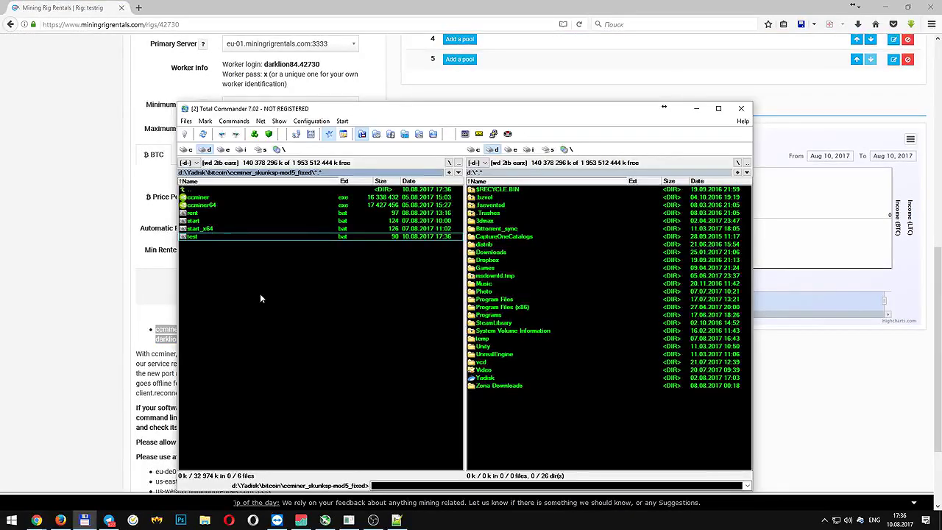
pyautogui.press('Return')
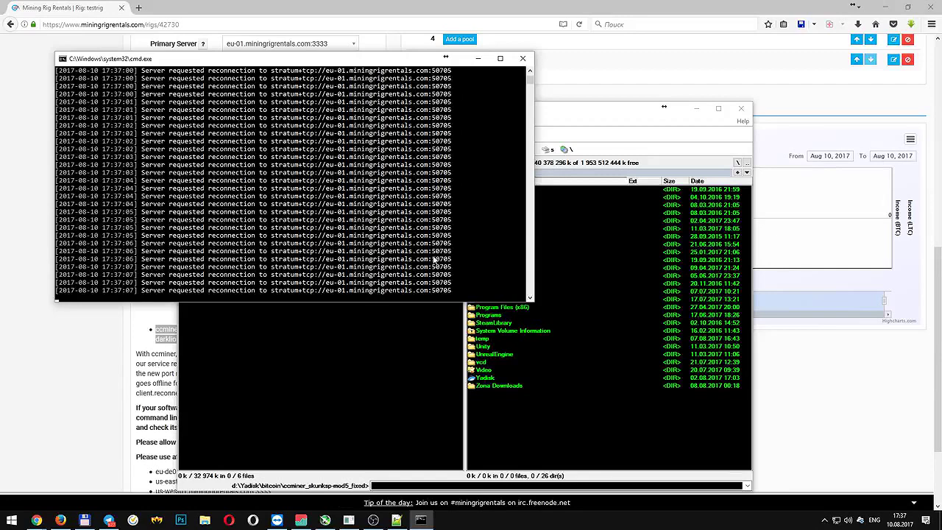
pyautogui.click(523, 59)
# Change the server port in test.bat to 50705, save the file and run it.
pyautogui.press('BackSpace')
pyautogui.press('BackSpace')
pyautogui.press('BackSpace')
pyautogui.press('BackSpace')
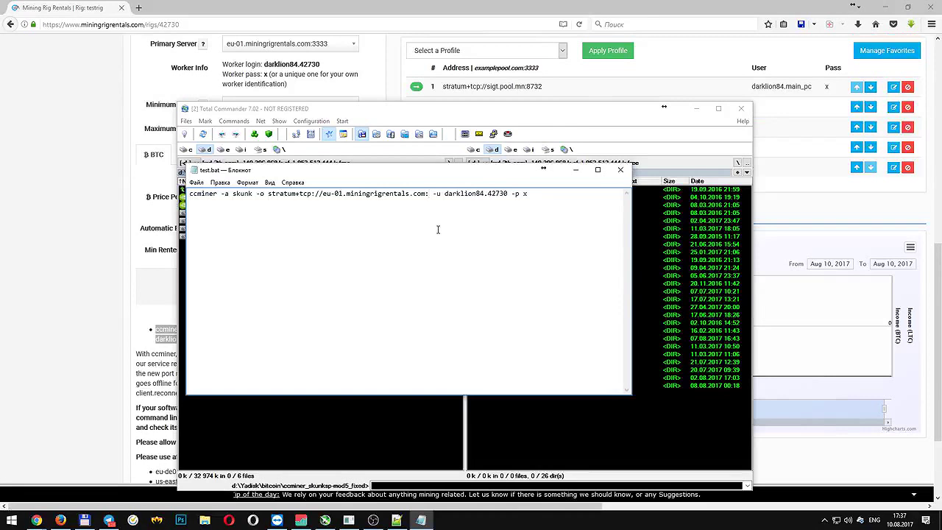
pyautogui.write('50750')
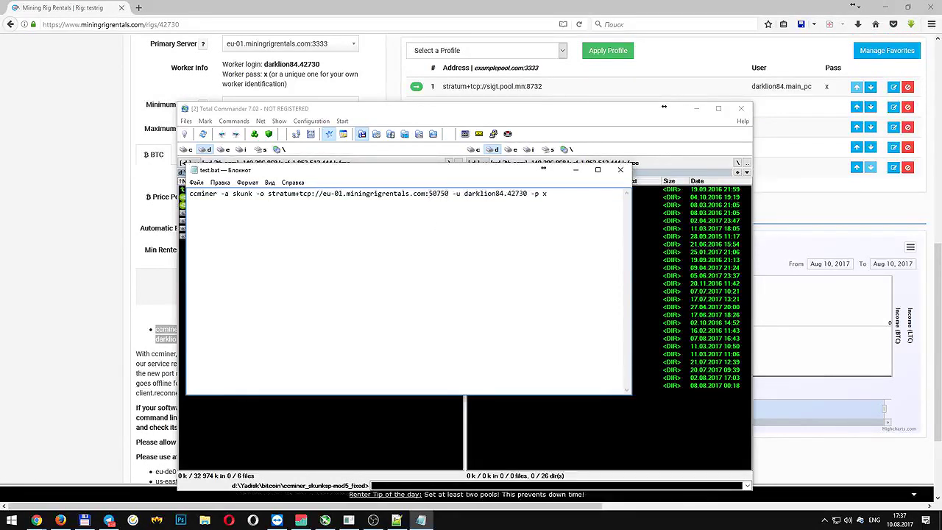
pyautogui.press('BackSpace')
pyautogui.press('BackSpace')
pyautogui.write('05')
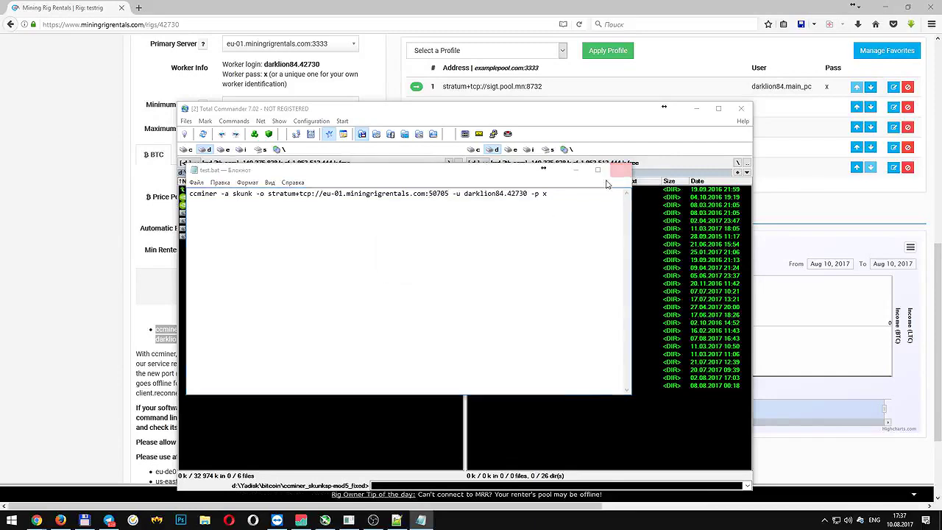
pyautogui.click(620, 169)
pyautogui.click(420, 290)
pyautogui.press('Return')
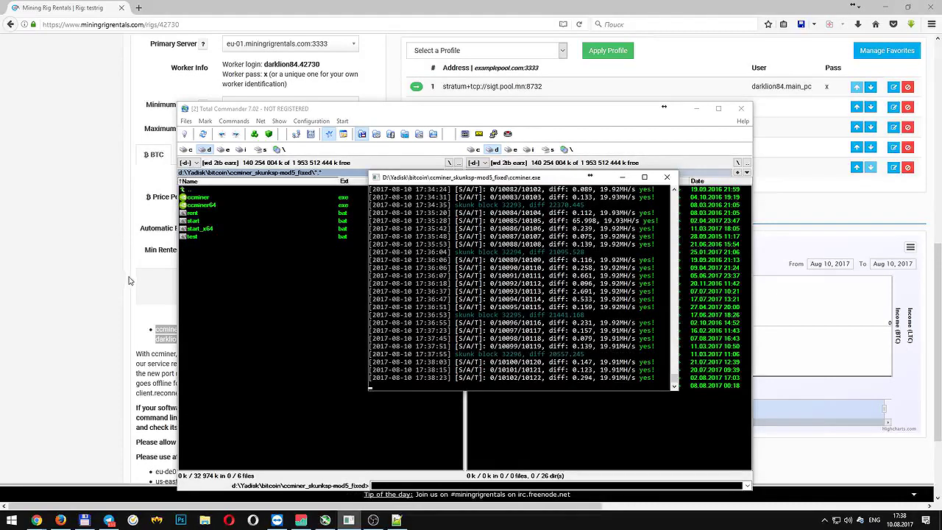
# Return to the testrig page in the browser, set its rental status to Available and update the rig.
pyautogui.click(155, 292)
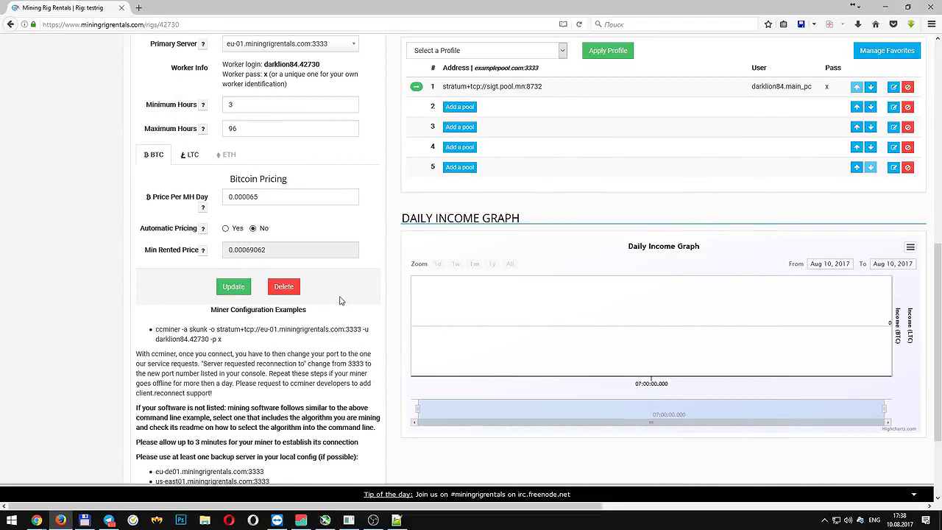
pyautogui.scroll(5, 340, 300)
pyautogui.click(274, 124)
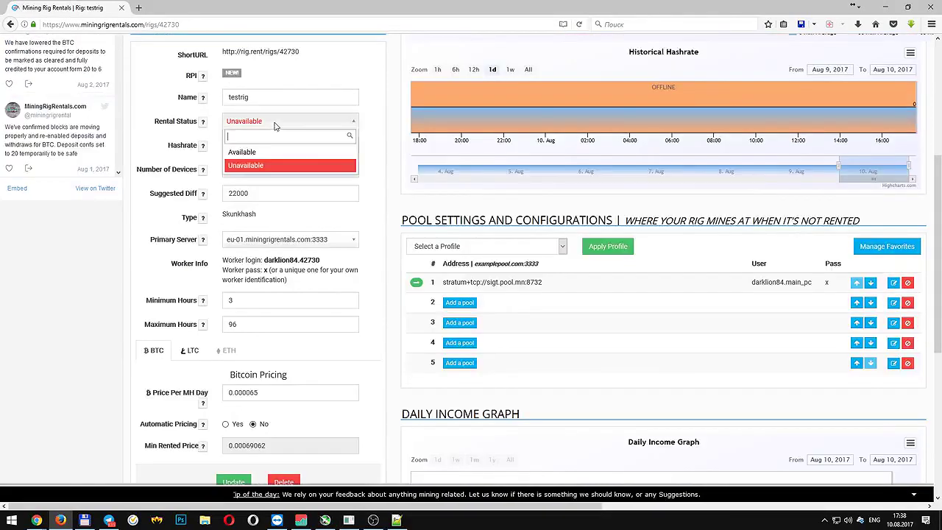
pyautogui.click(259, 152)
pyautogui.scroll(-2, 239, 403)
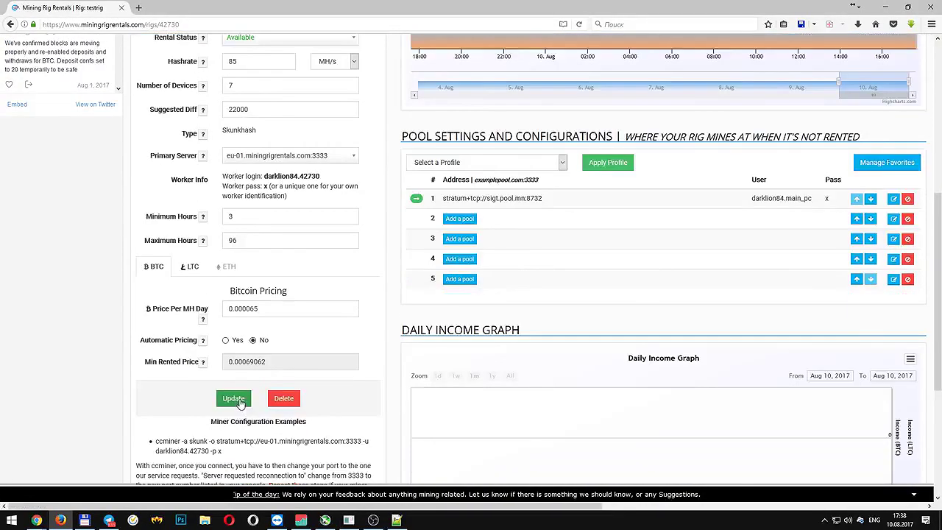
pyautogui.click(237, 401)
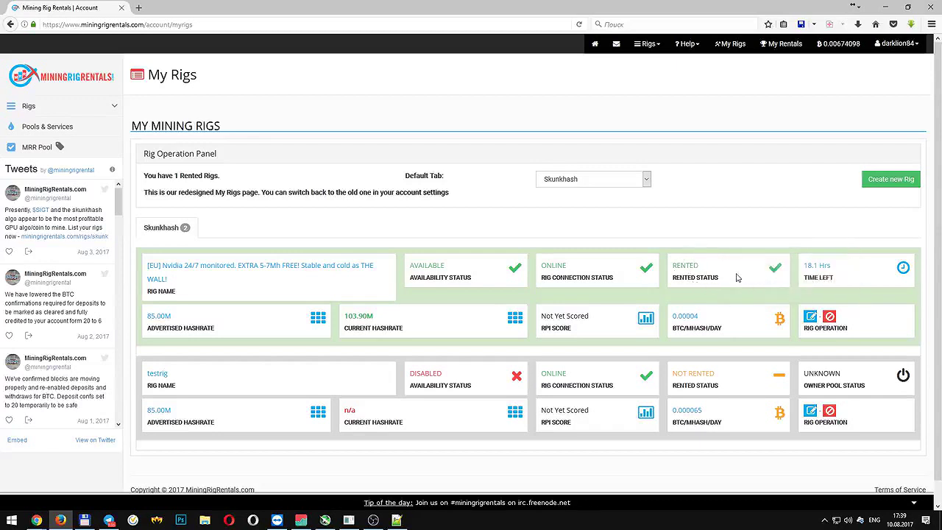
# Open the rented Nvidia 24/7 monitored rig from My Rigs and review its rental information.
pyautogui.moveTo(711, 274)
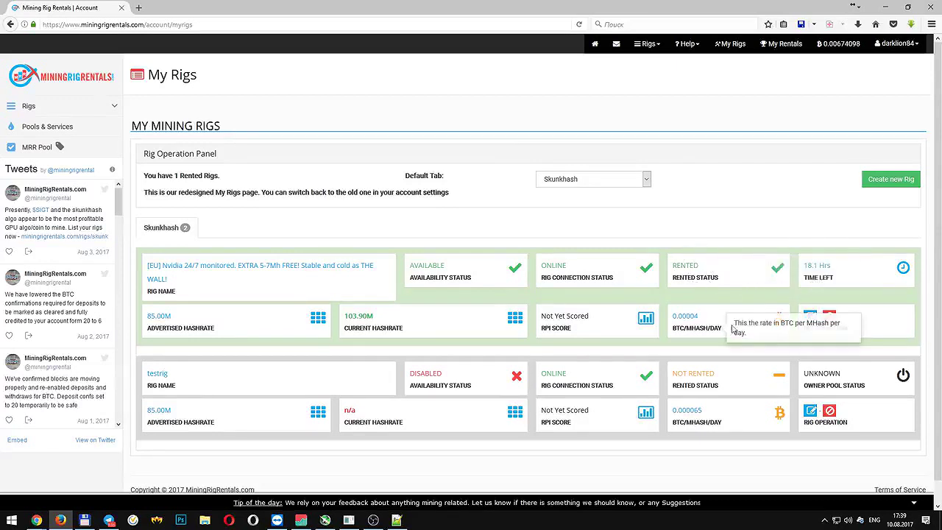
pyautogui.click(228, 267)
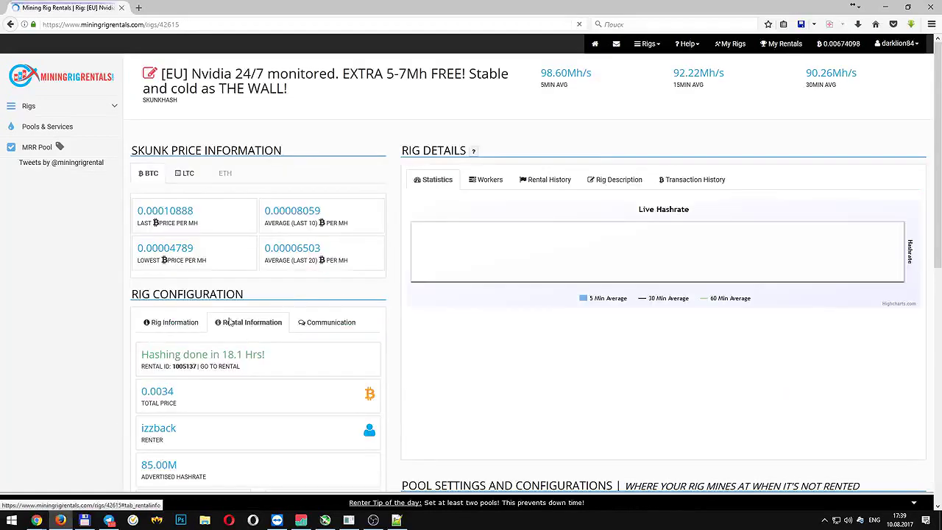
pyautogui.scroll(-4, 235, 327)
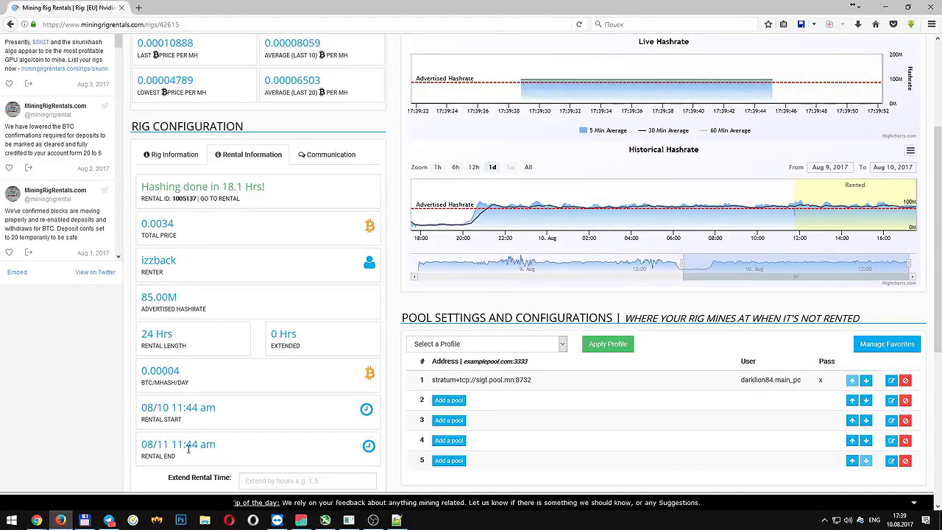
pyautogui.scroll(-1, 209, 455)
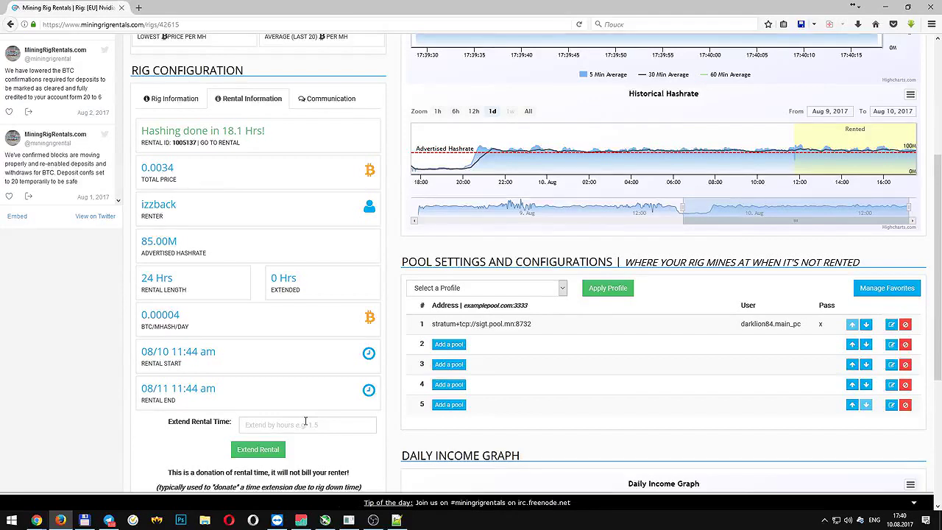
pyautogui.scroll(2, 304, 420)
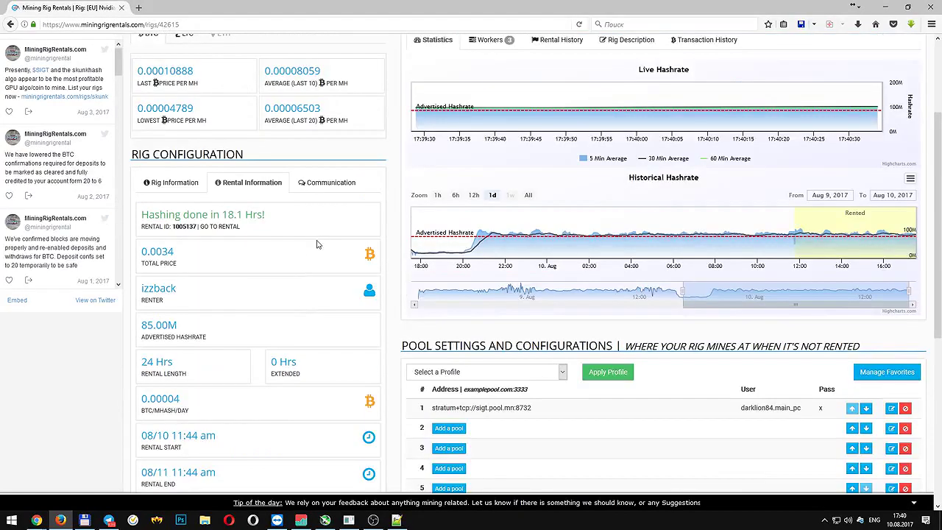
# Check the rented rig's renter communication and inspect its live hashrate chart.
pyautogui.click(331, 182)
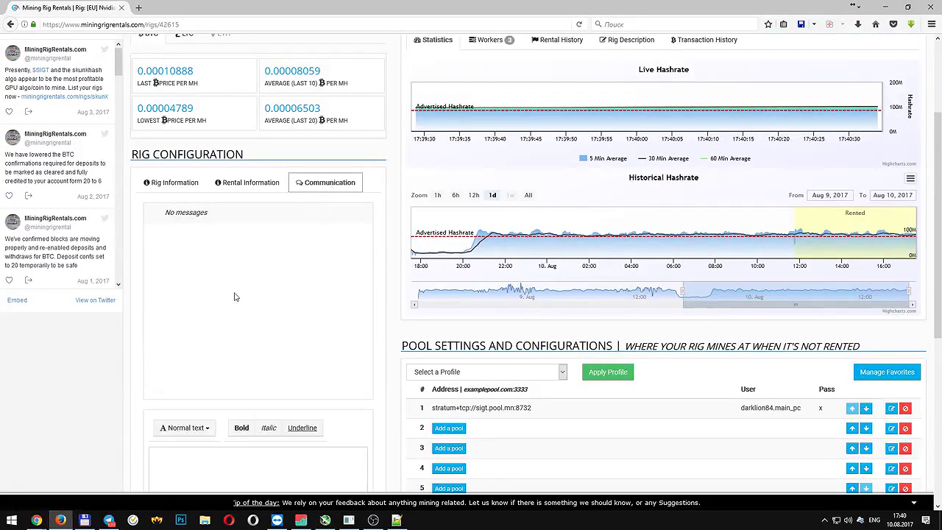
pyautogui.scroll(3, 257, 357)
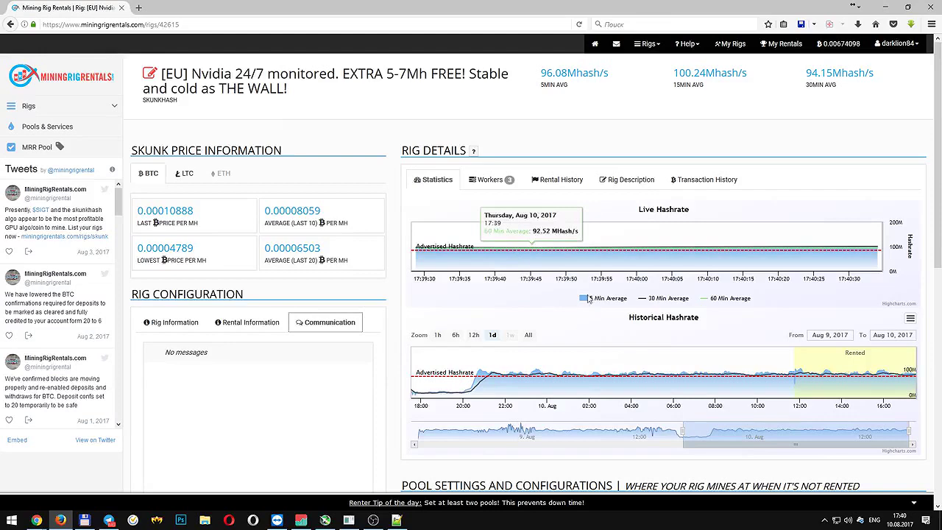
pyautogui.scroll(-1, 604, 285)
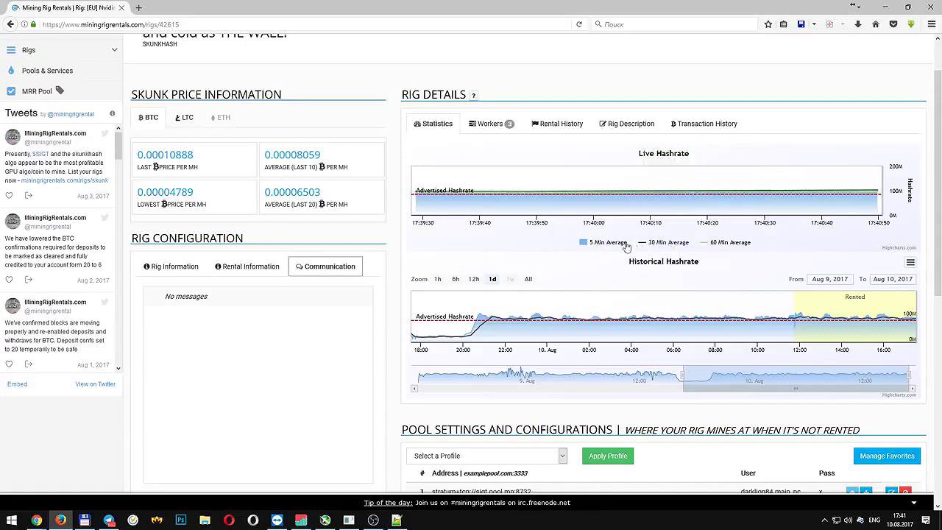
pyautogui.moveTo(738, 197)
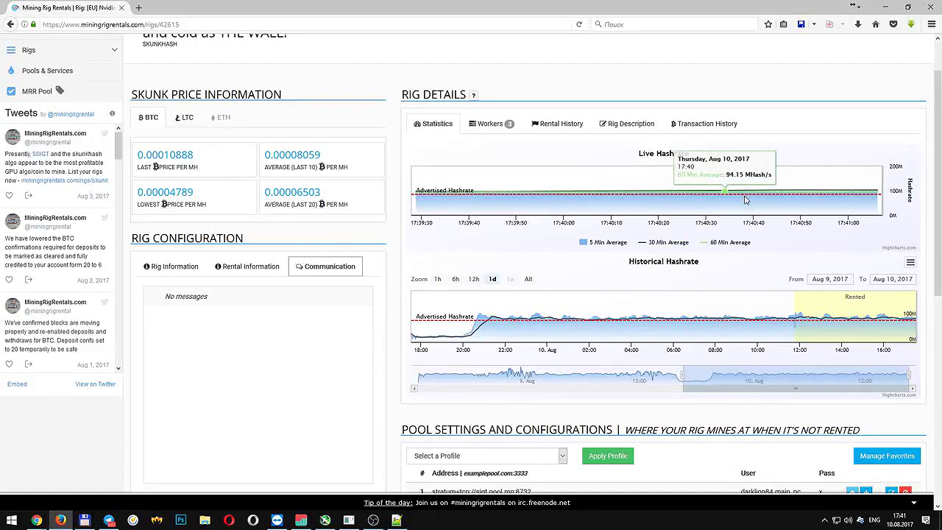
# Review the rented rig's rental history, transaction history and rig description.
pyautogui.click(557, 124)
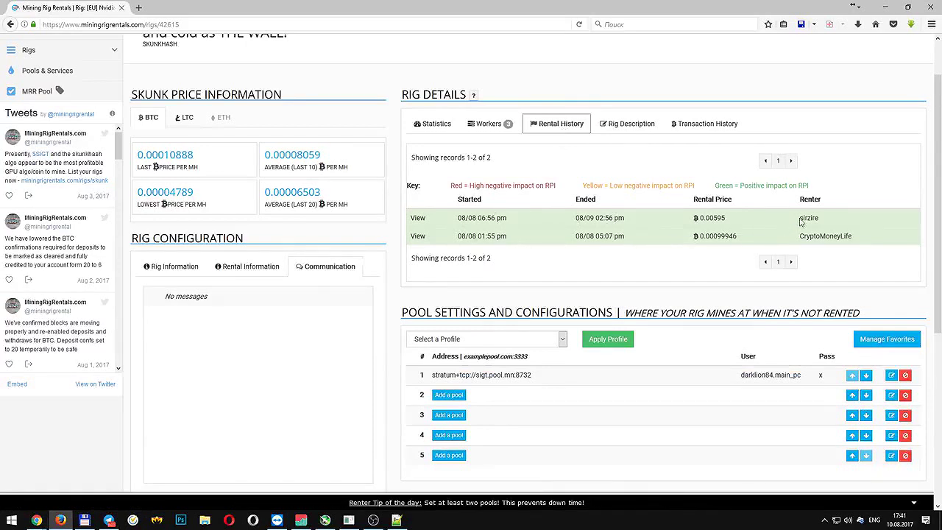
pyautogui.click(624, 131)
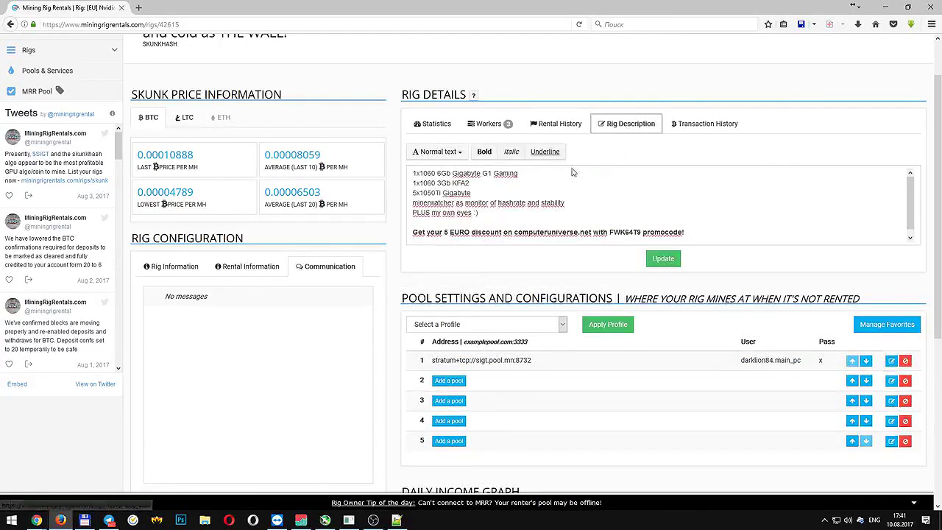
pyautogui.click(704, 124)
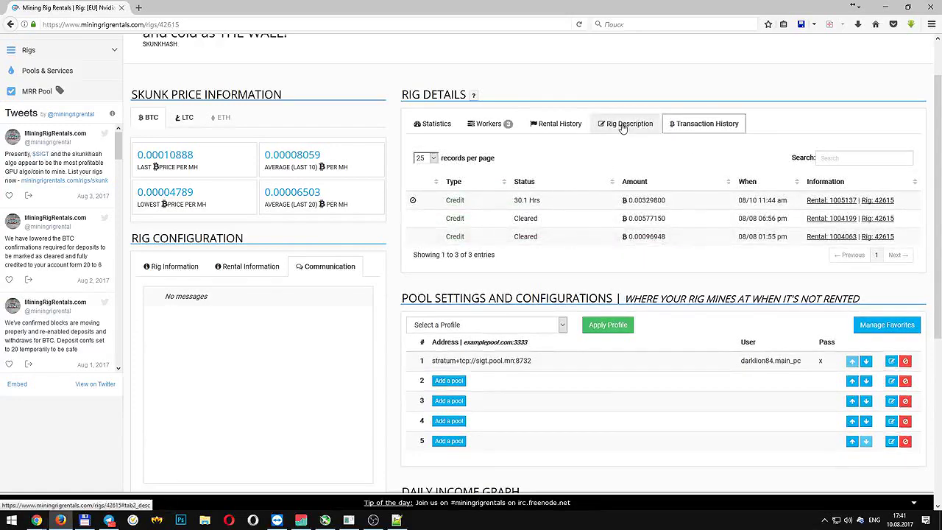
pyautogui.click(624, 124)
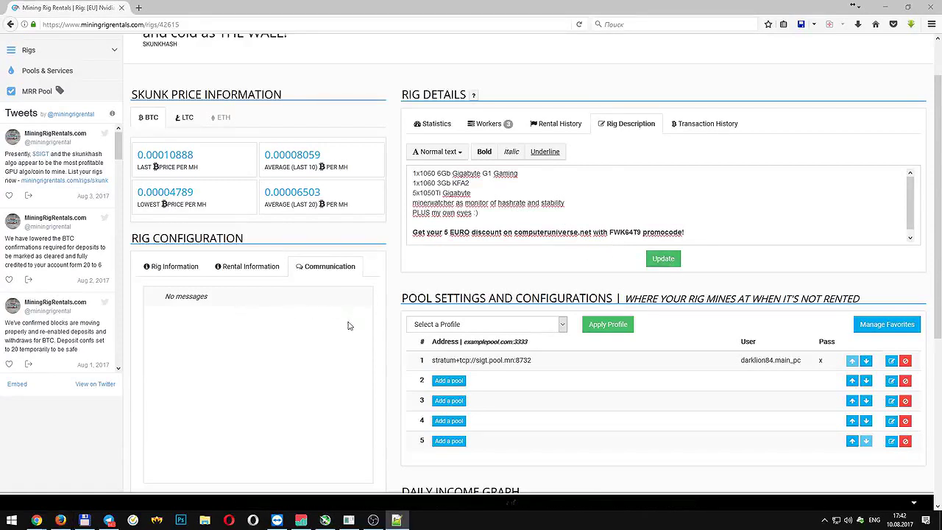
# Open the account's Bitcoin balance page and review the pending and available balance information.
pyautogui.scroll(2, 754, 245)
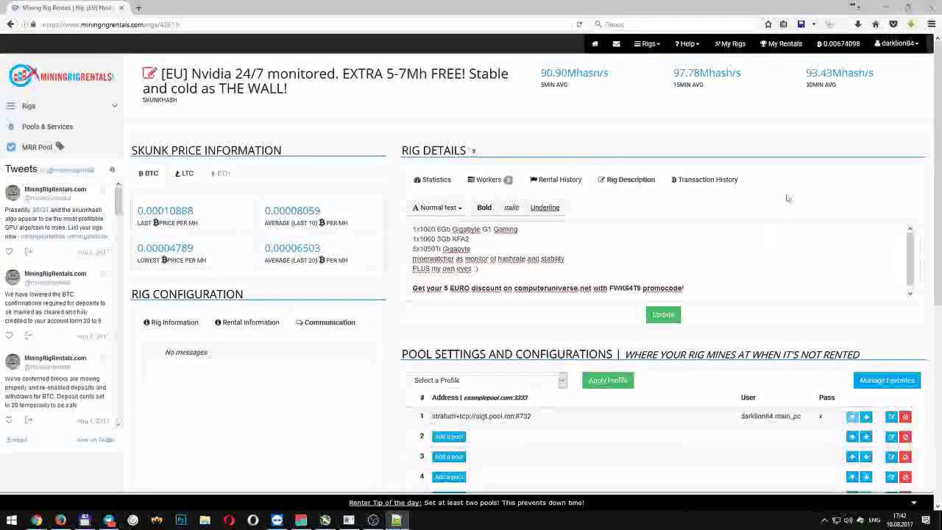
pyautogui.click(838, 44)
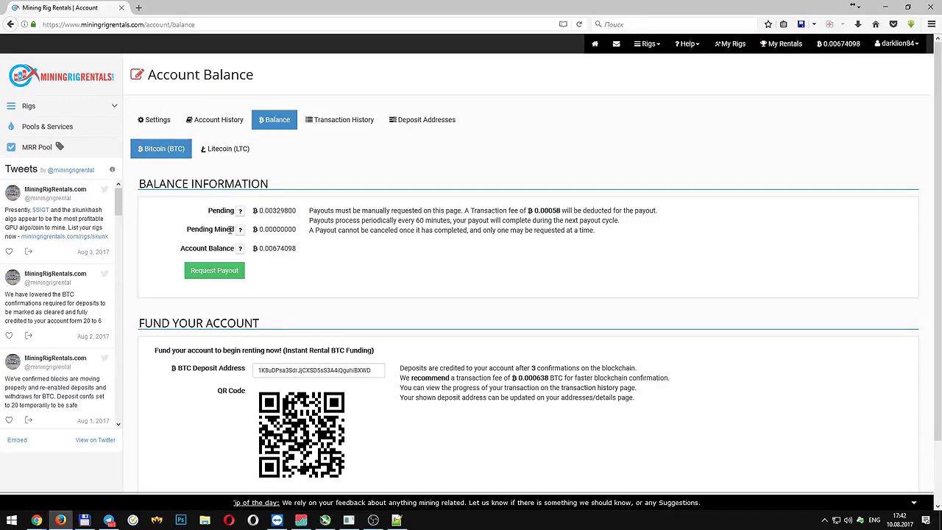
pyautogui.moveTo(240, 230)
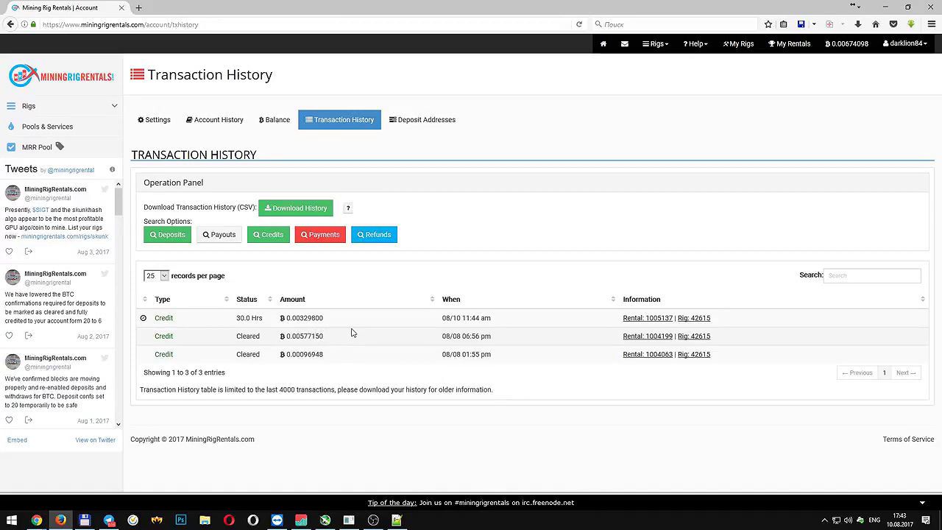
# Open Calculator, multiply 0,00577 by 3300,858, and close the WhatToMine screenshot.
pyautogui.press('super+r')
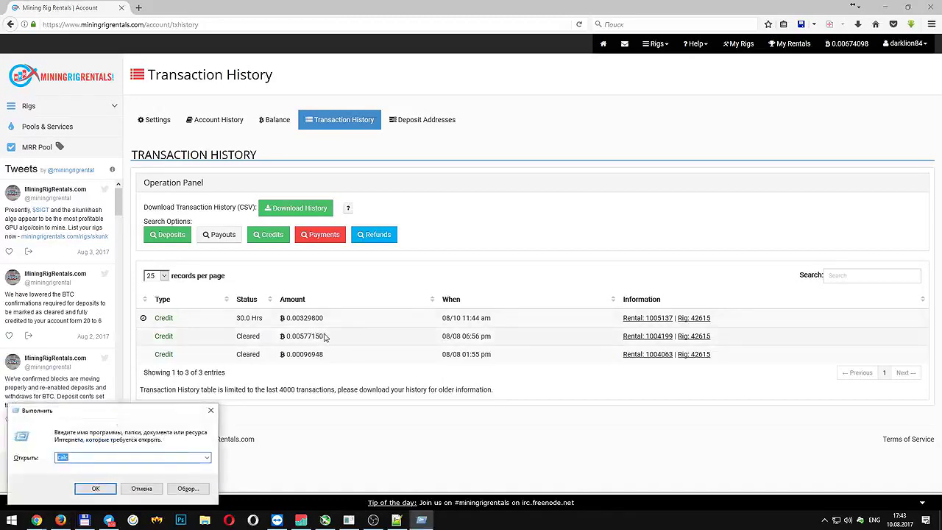
pyautogui.press('Return')
pyautogui.moveTo(316, 227); pyautogui.dragTo(425, 234)
pyautogui.write('0,00577')
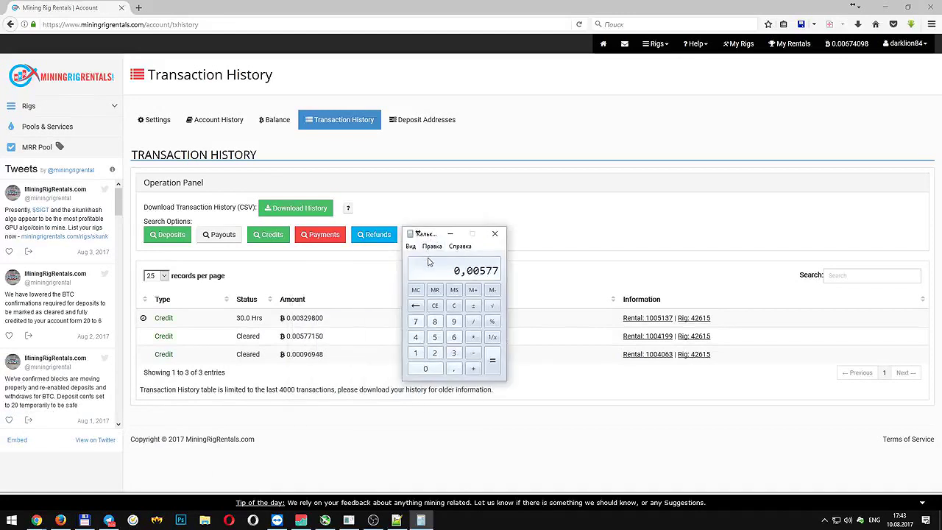
pyautogui.write('*3300,858')
pyautogui.press('Return')
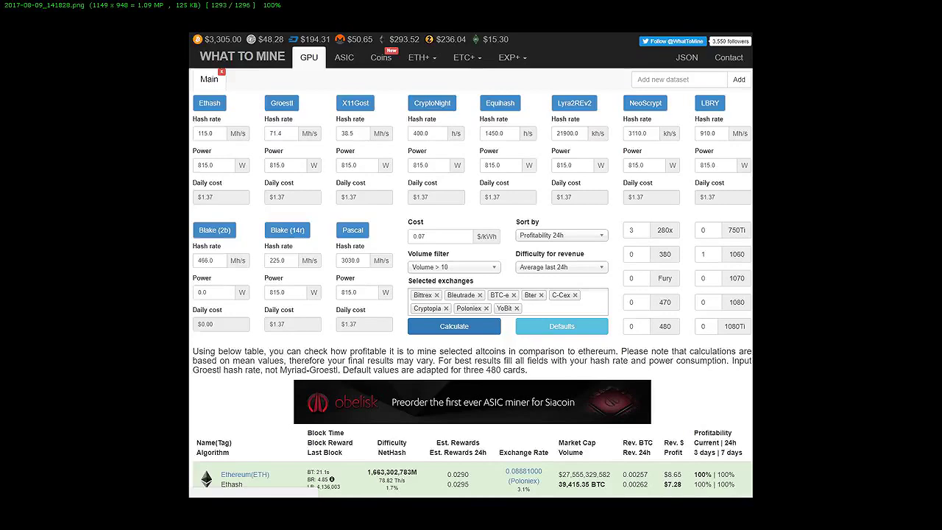
pyautogui.press('Escape')
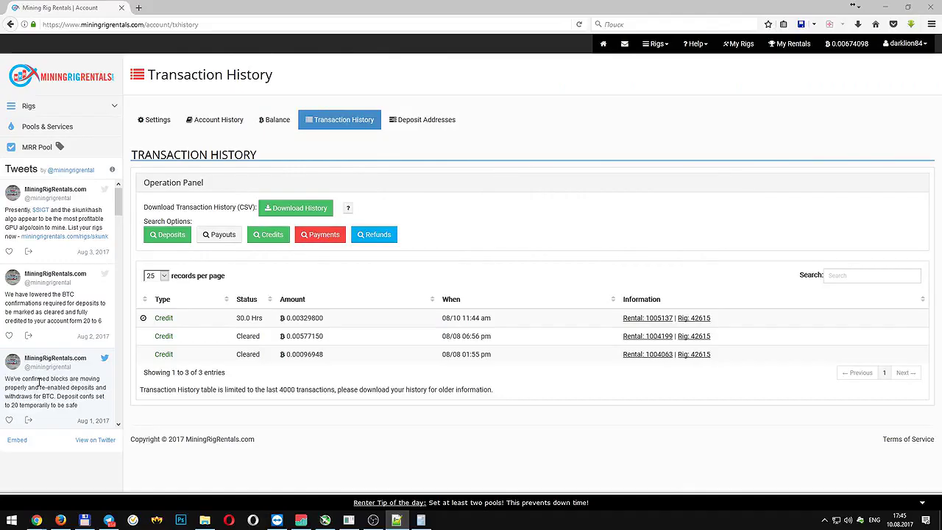